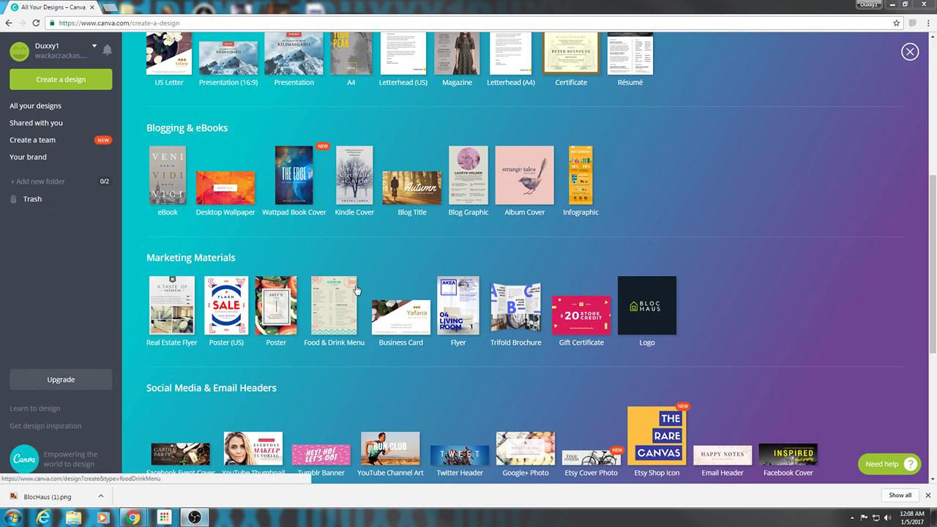
Step: Start a new blank Logo design from the Marketing Materials tiles
scroll(249, 132, "up", 3)
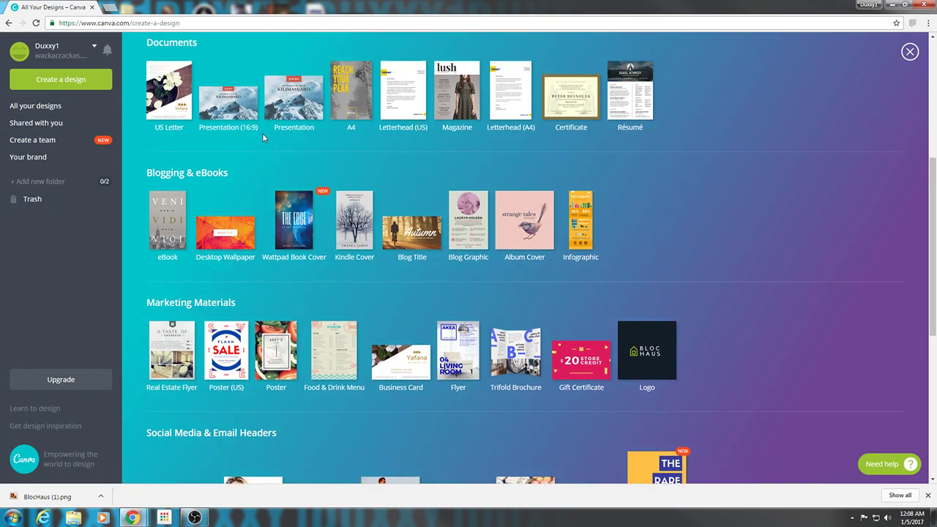
scroll(220, 213, "up", 2)
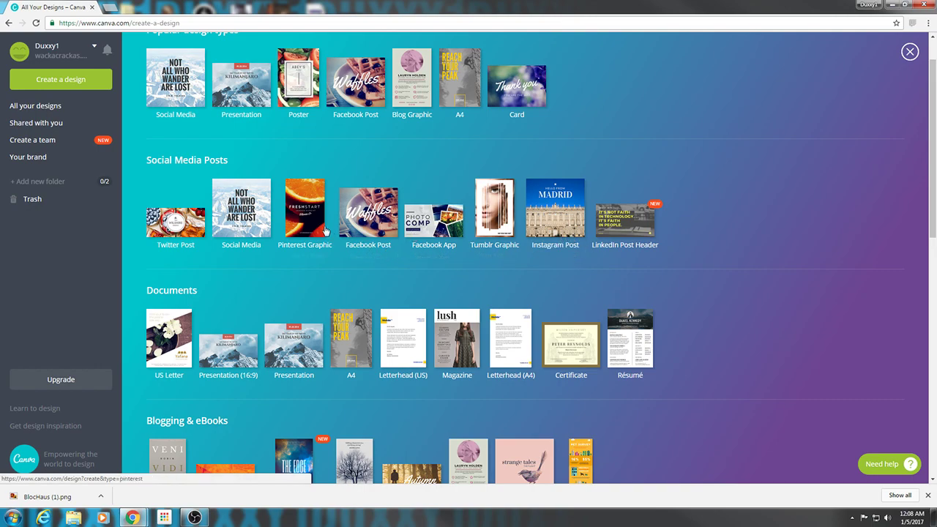
scroll(295, 239, "down", 3)
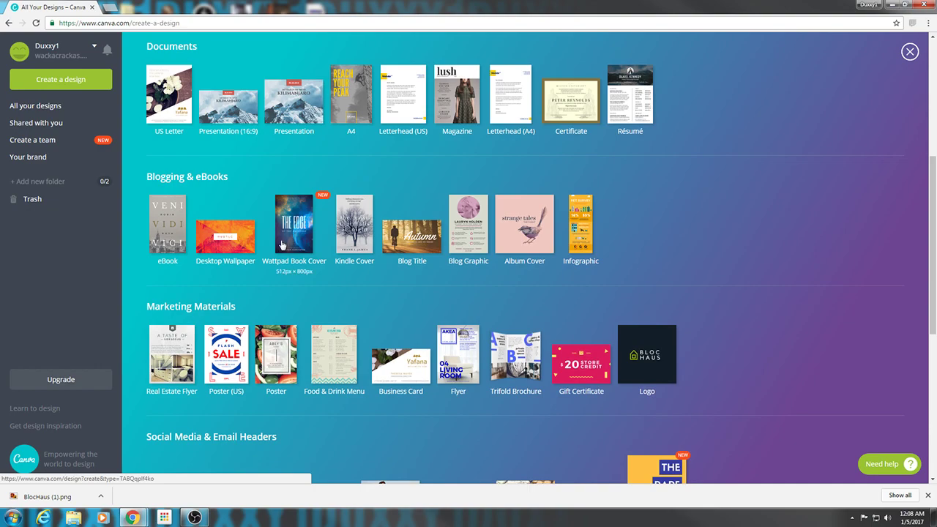
scroll(277, 249, "down", 2)
scroll(275, 249, "down", 2)
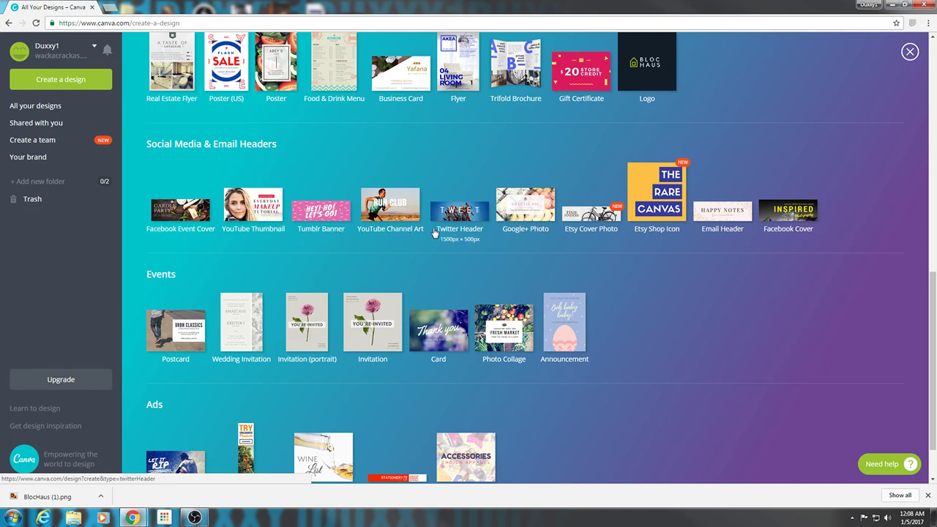
scroll(439, 262, "up", 2)
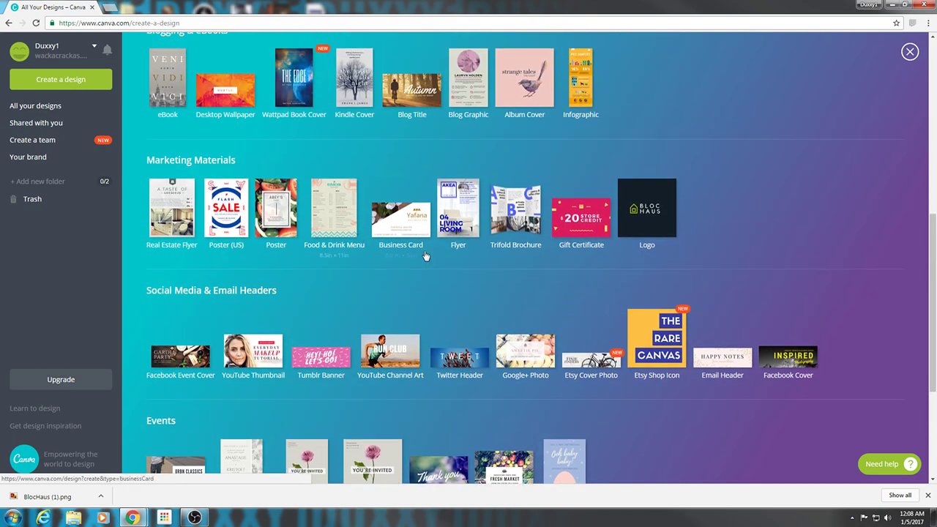
left_click(651, 232)
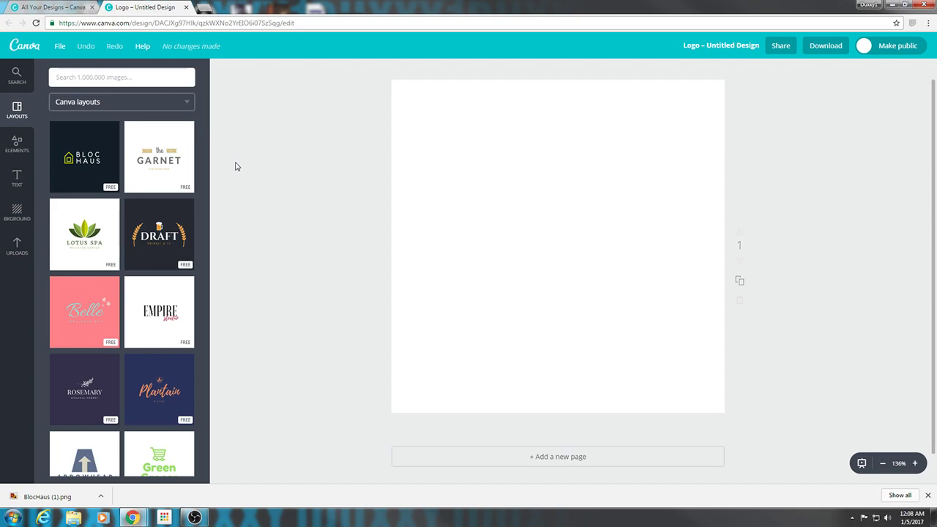
Step: Browse the free logo layouts listed beside the empty page
scroll(184, 224, "down", 5)
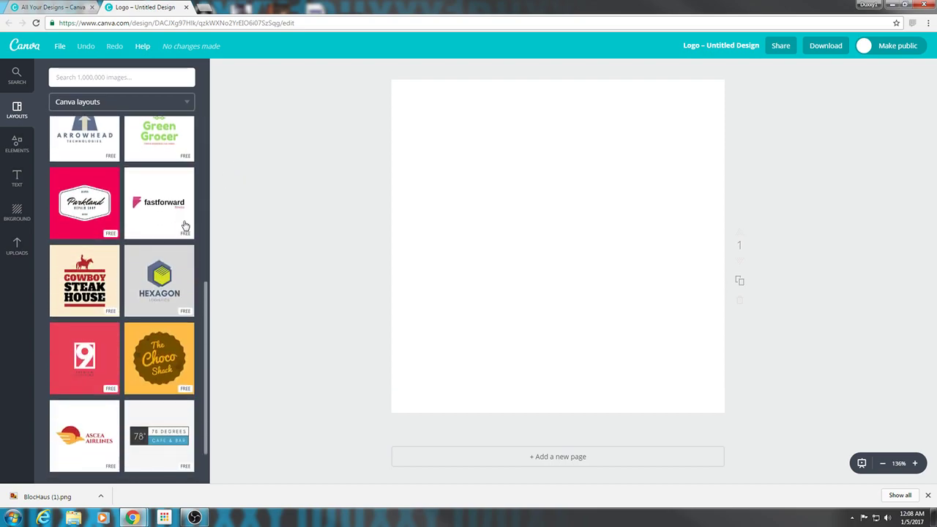
scroll(88, 249, "down", 1)
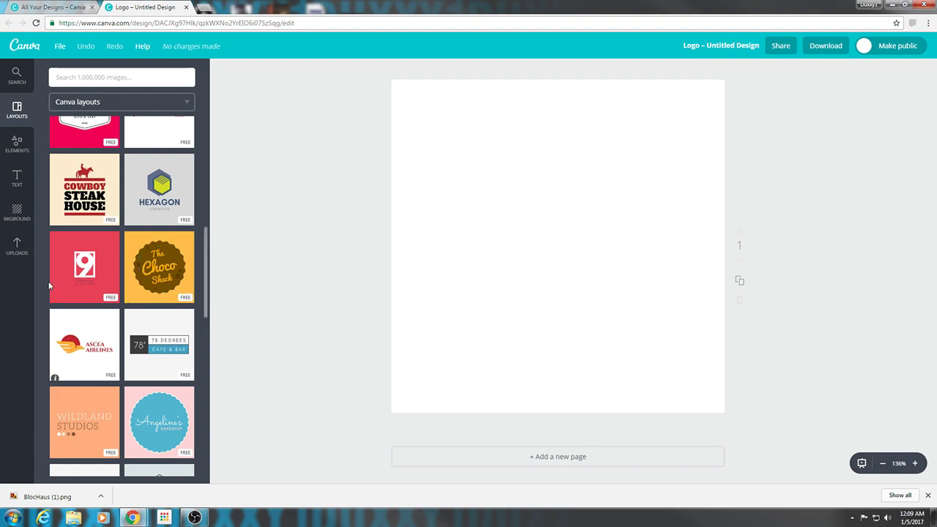
scroll(99, 292, "down", 3)
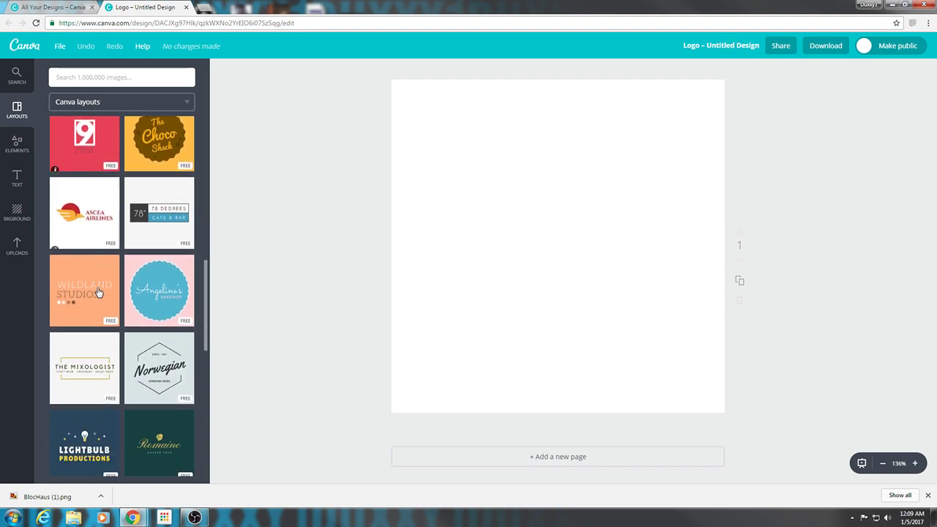
scroll(99, 293, "down", 1)
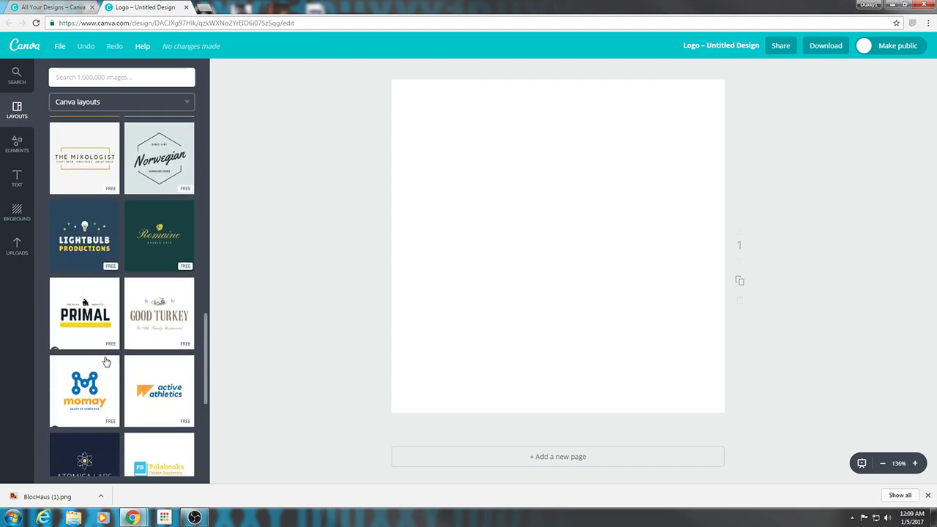
scroll(110, 311, "down", 1)
scroll(139, 380, "down", 1)
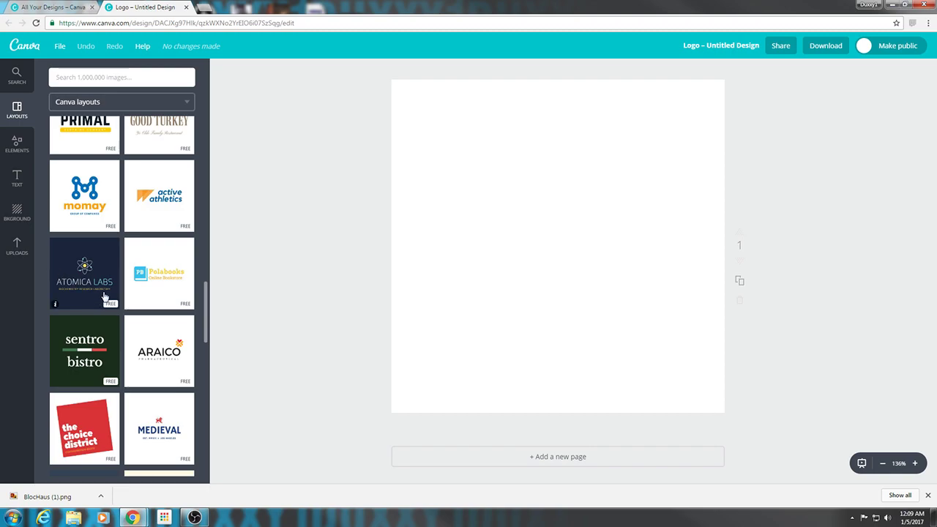
scroll(106, 300, "down", 2)
scroll(106, 300, "up", 3)
scroll(106, 302, "up", 8)
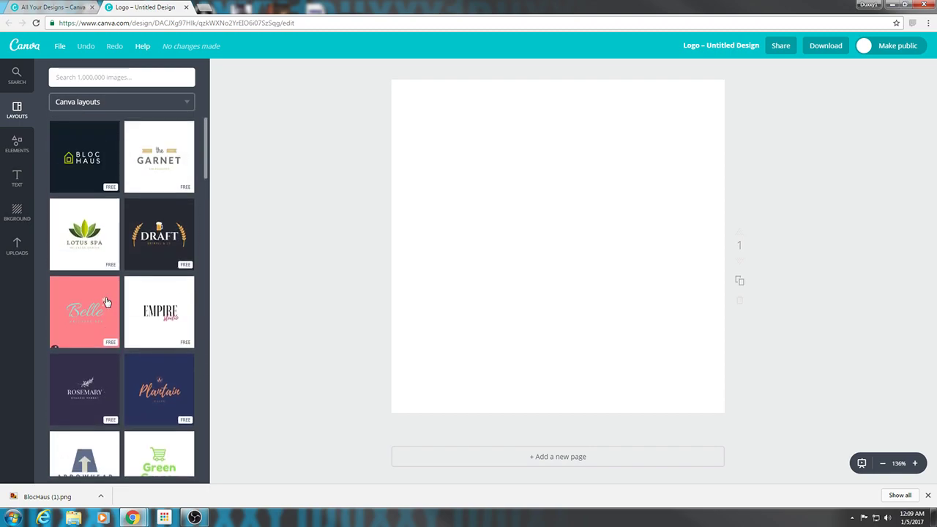
Step: Apply the Bloc Haus layout and delete its BLOC HAUS text
left_click(102, 173)
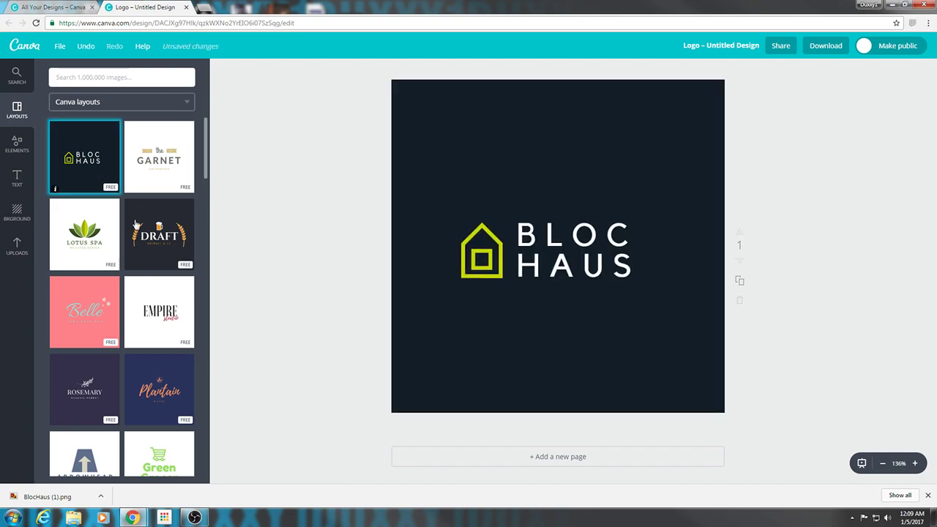
left_click(639, 258)
key("ctrl+a")
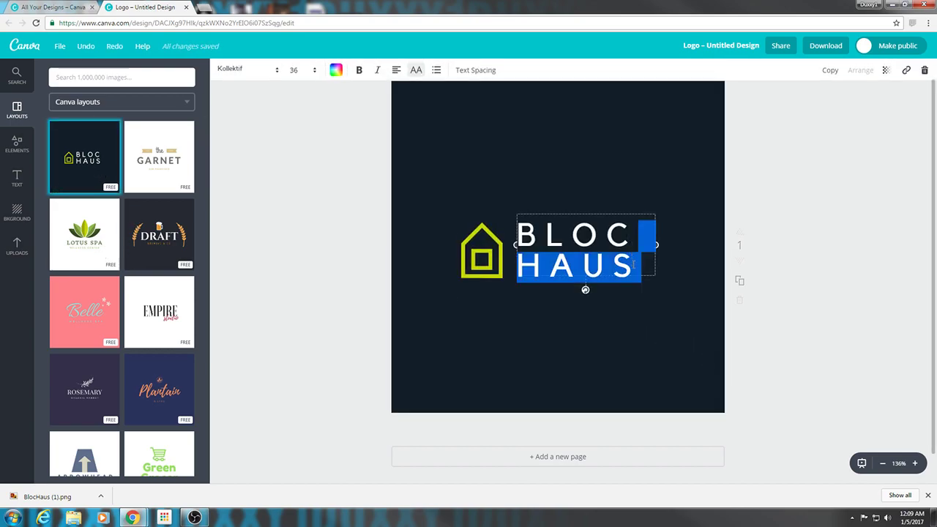
left_click_drag(633, 265, 719, 245)
left_click_drag(641, 266, 524, 232)
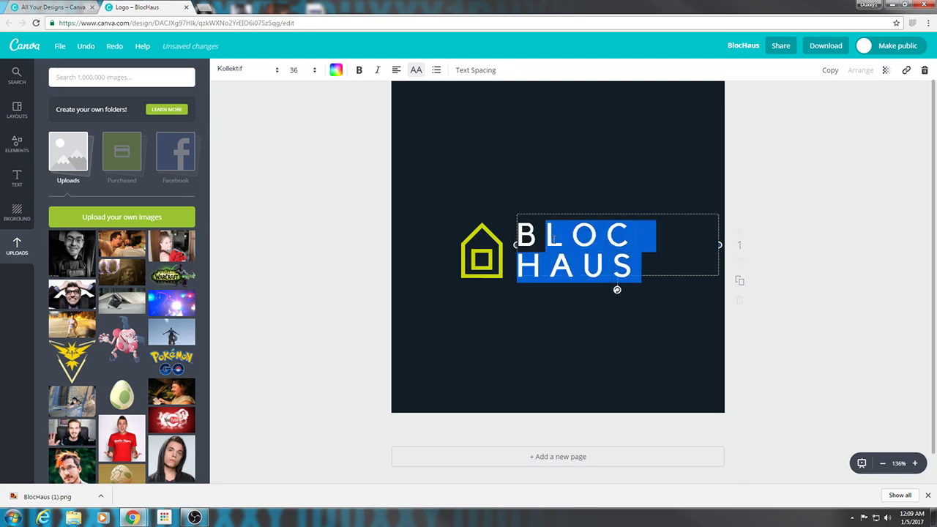
key("BackSpace")
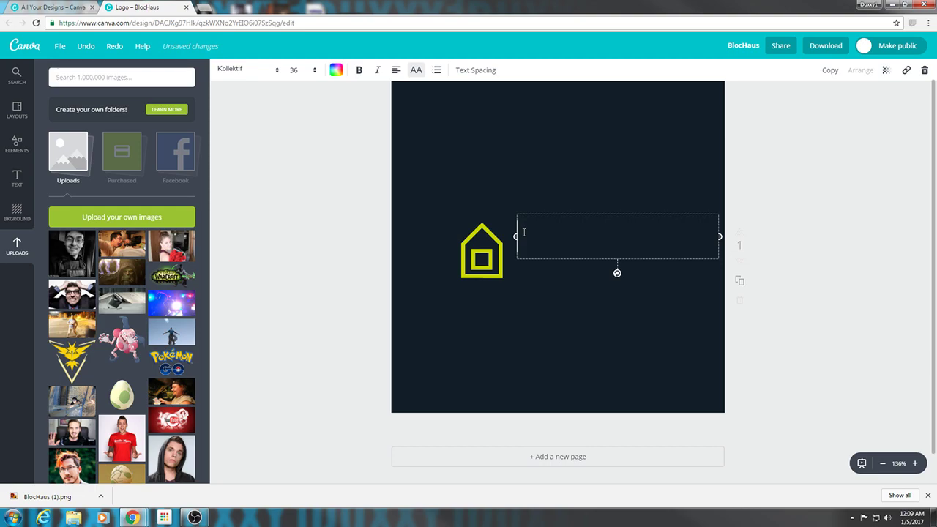
Step: Enter DUXXY1 and V-LOGS on two lines, then deselect the text box
type("DUXXY1")
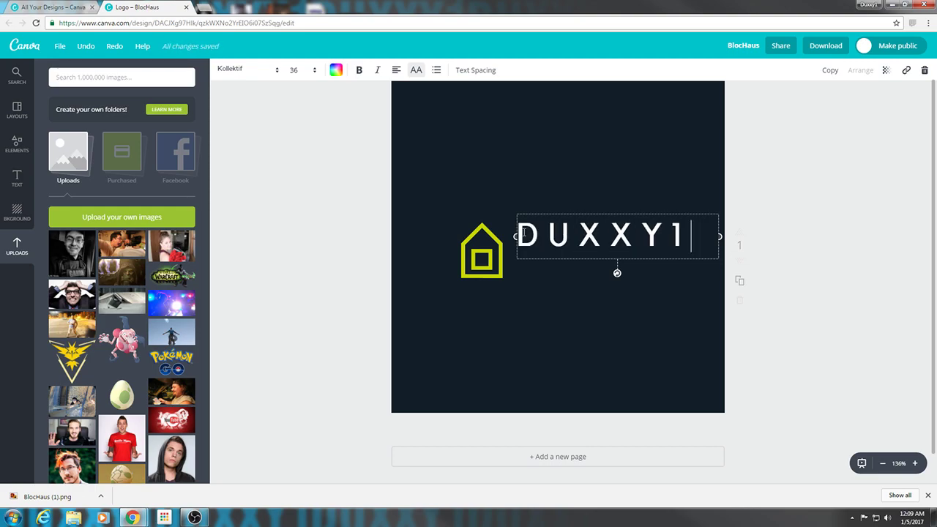
key("Return")
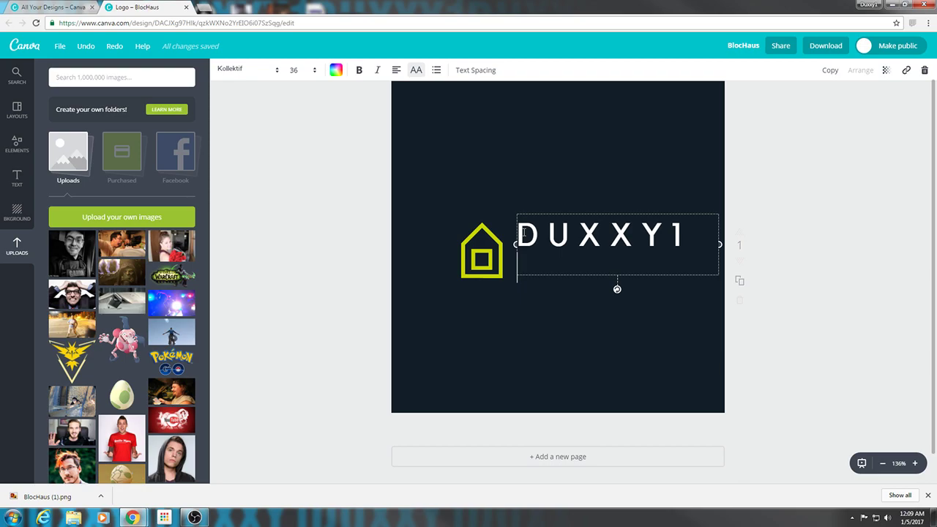
type("V-")
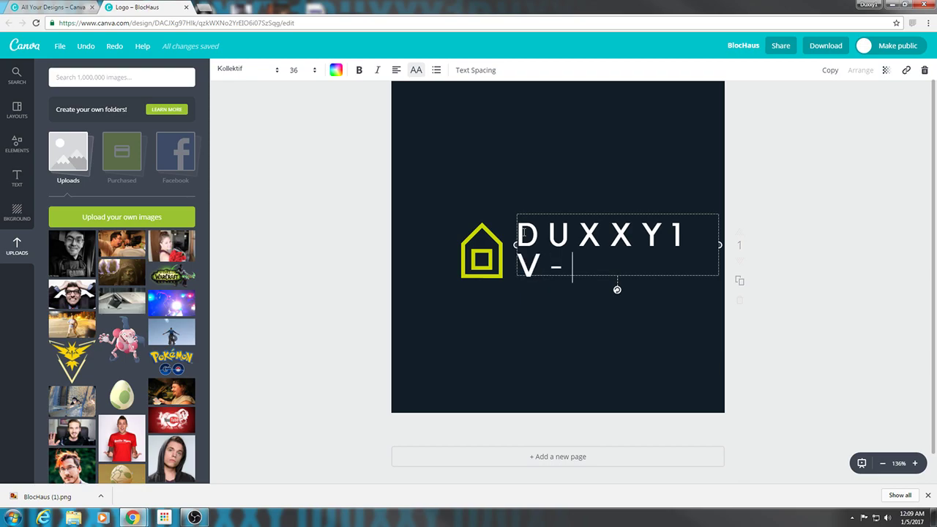
type("LOGS")
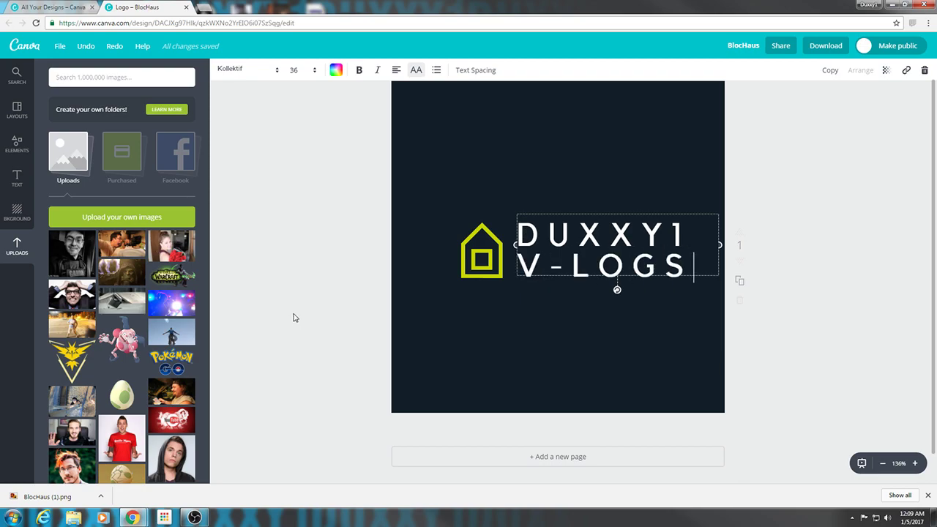
left_click(327, 246)
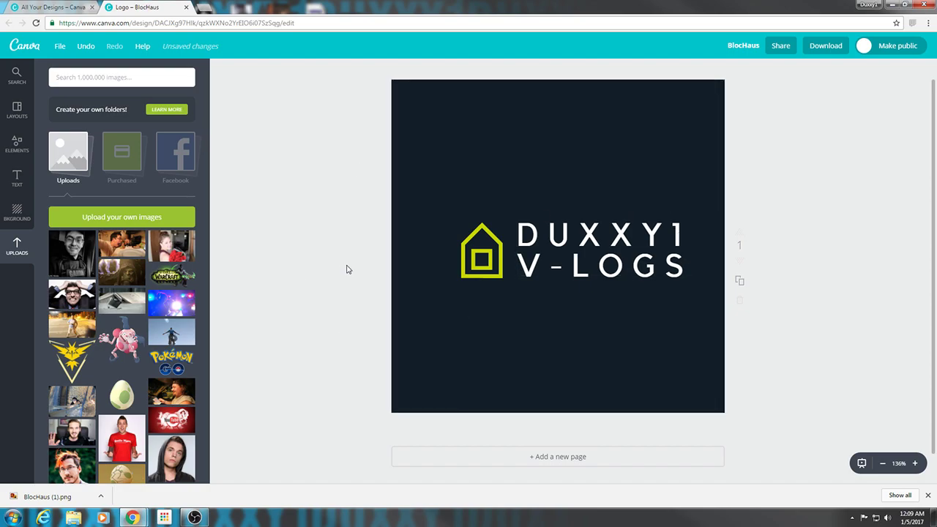
scroll(349, 265, "up", 1)
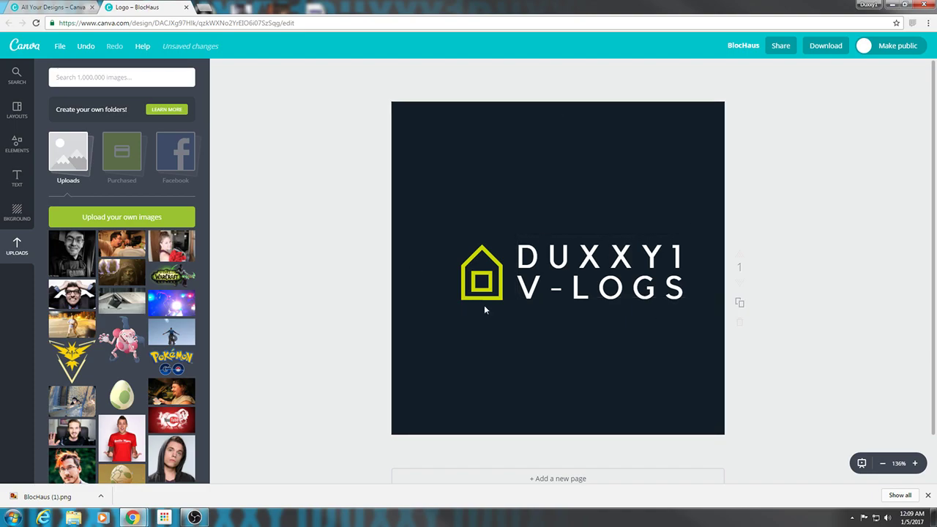
scroll(85, 354, "down", 3)
scroll(85, 354, "up", 3)
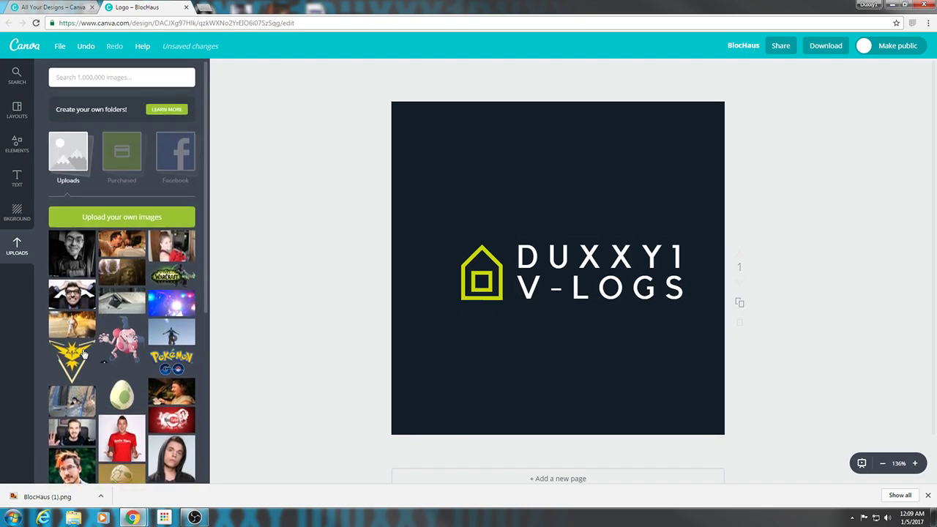
scroll(104, 279, "down", 1)
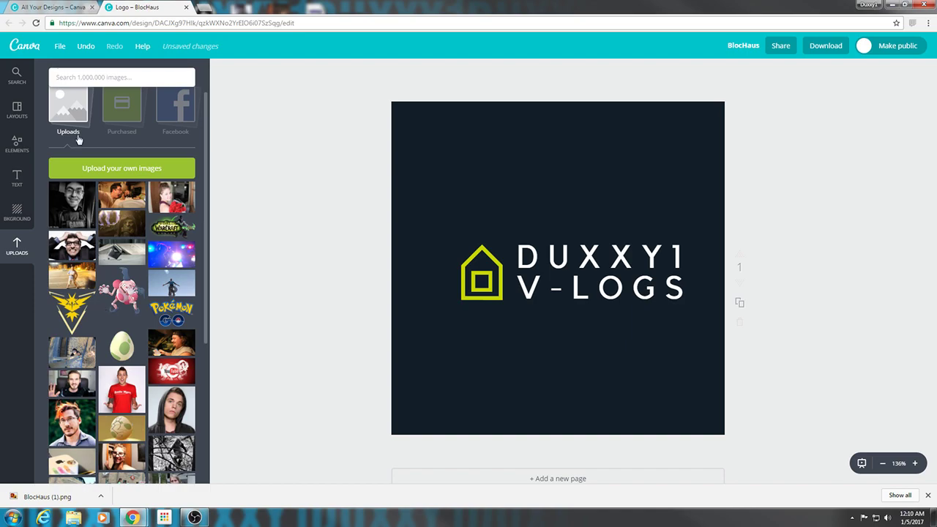
scroll(113, 192, "down", 2)
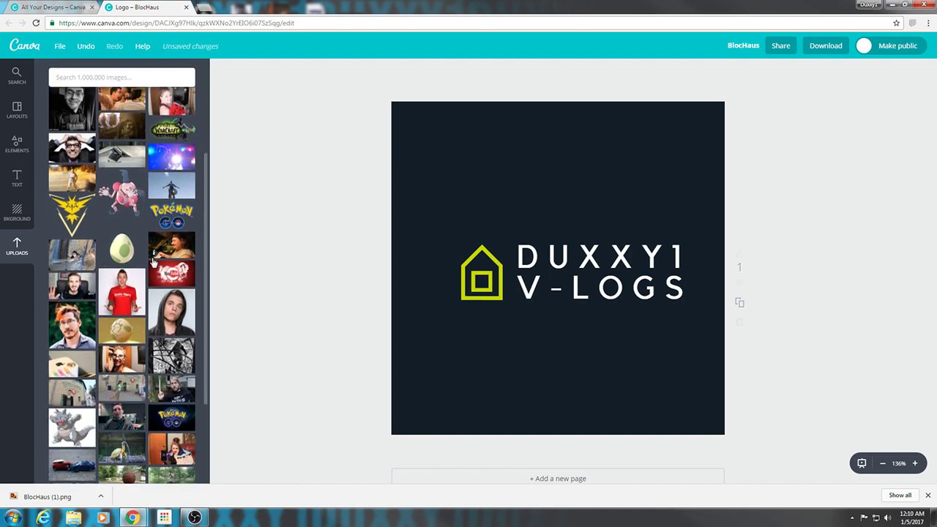
scroll(154, 262, "down", 2)
scroll(153, 170, "up", 3)
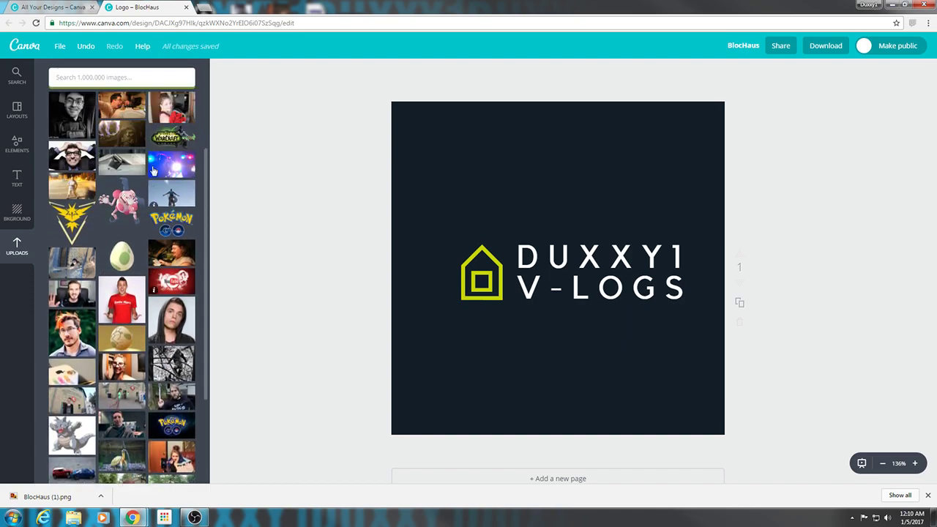
scroll(153, 170, "up", 3)
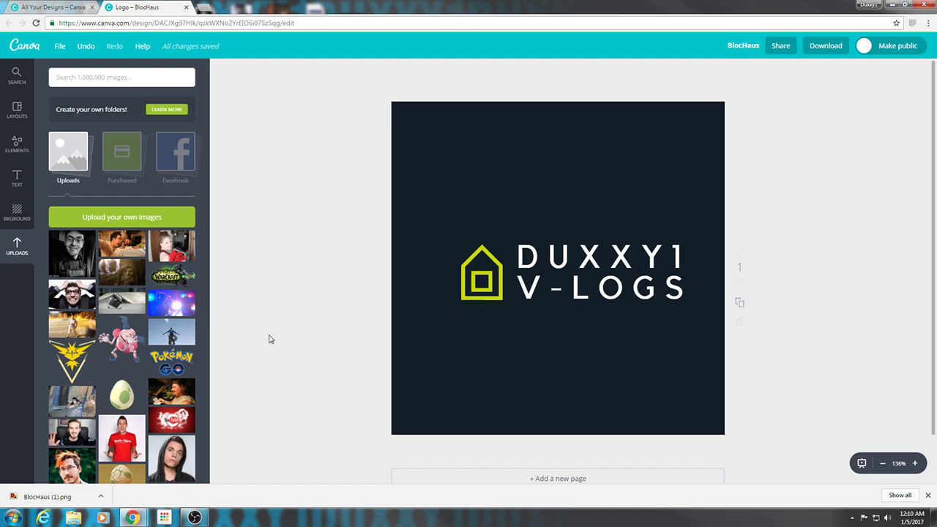
Step: Download the logo as PNG (Recommended), saved as BlocHaus (2).png, and close the confirmation
left_click(826, 46)
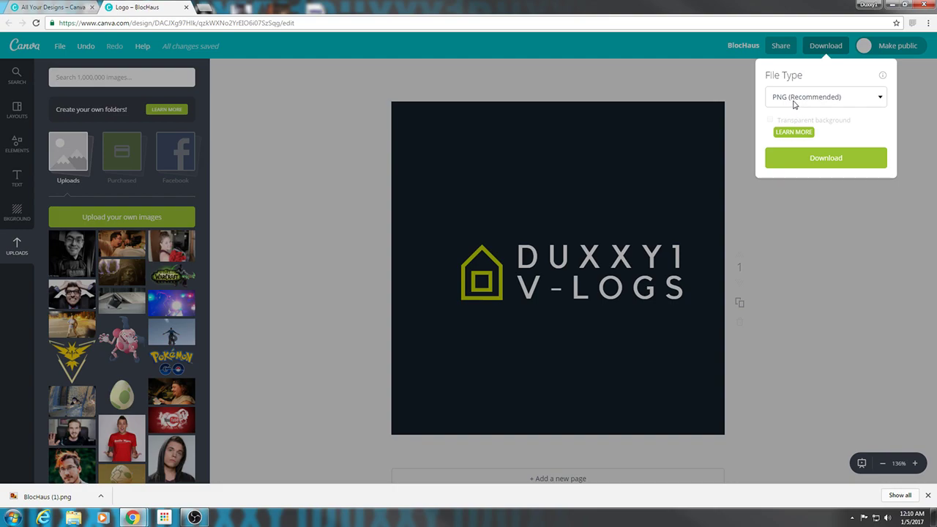
left_click(814, 158)
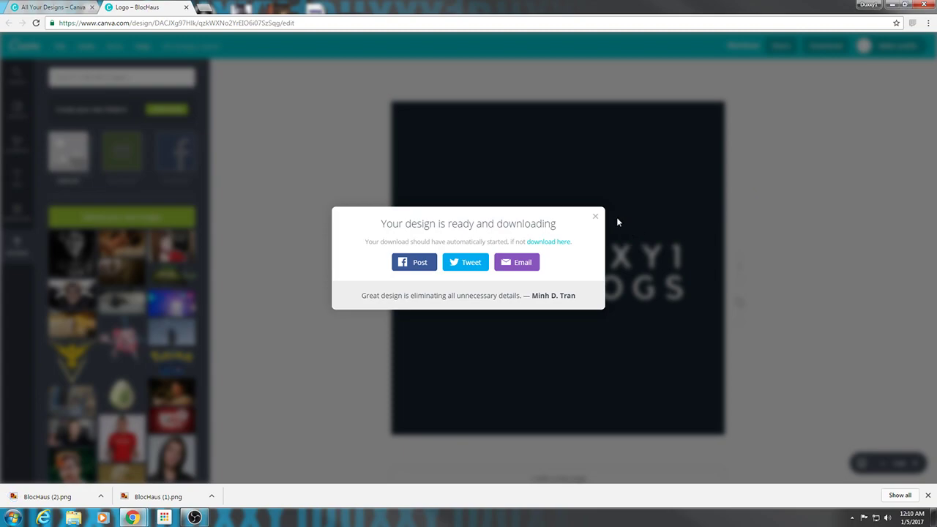
left_click(595, 218)
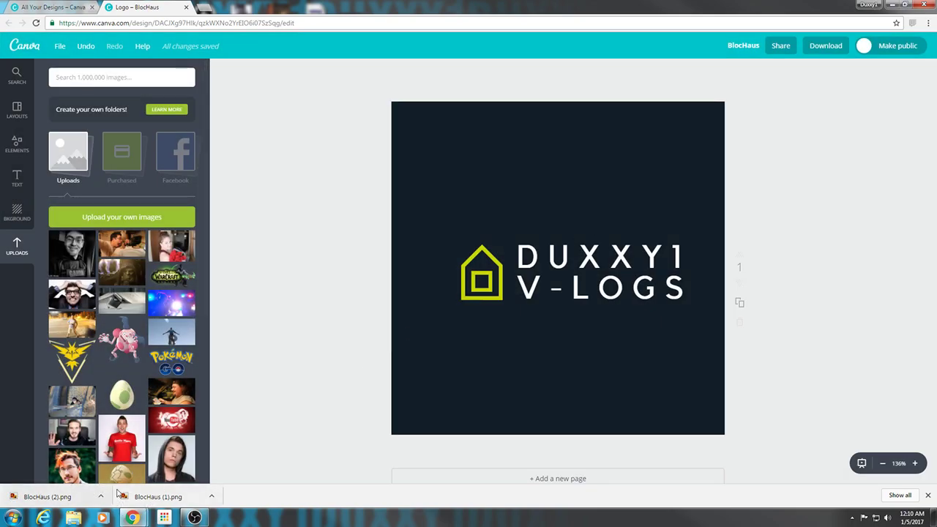
Step: In a new tab, go to YouTube's My channel and edit the channel icon
left_click(207, 8)
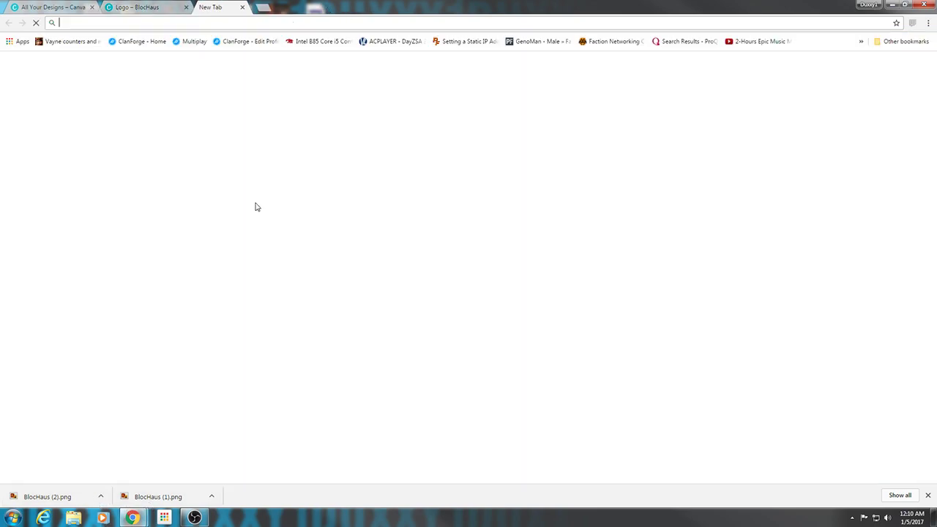
left_click(327, 246)
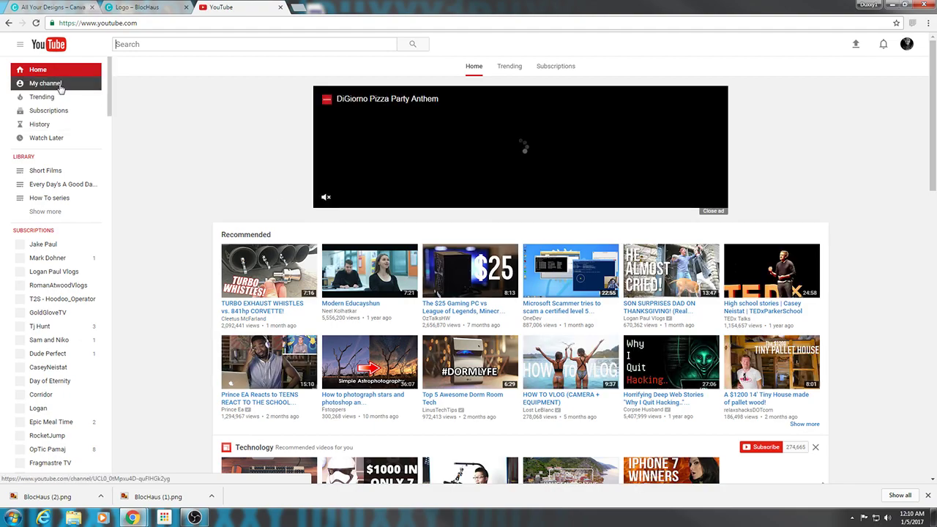
left_click(61, 85)
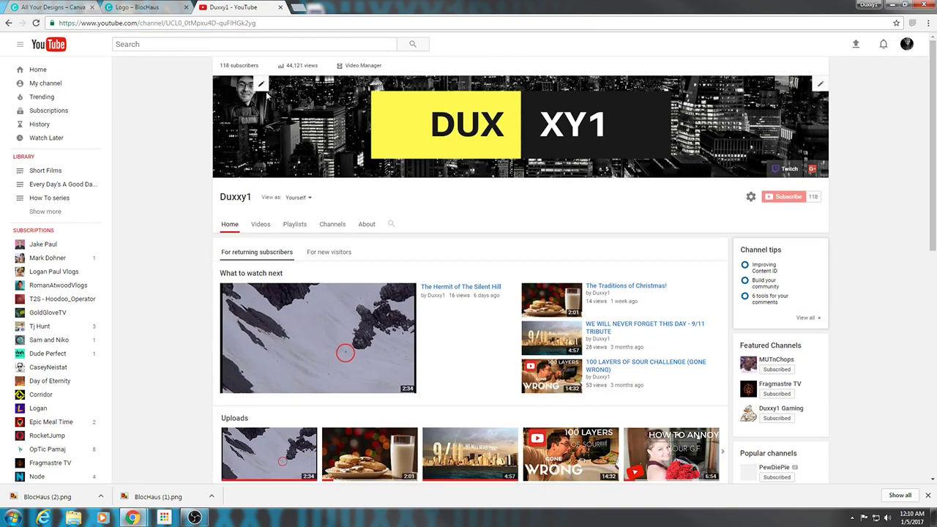
left_click(261, 85)
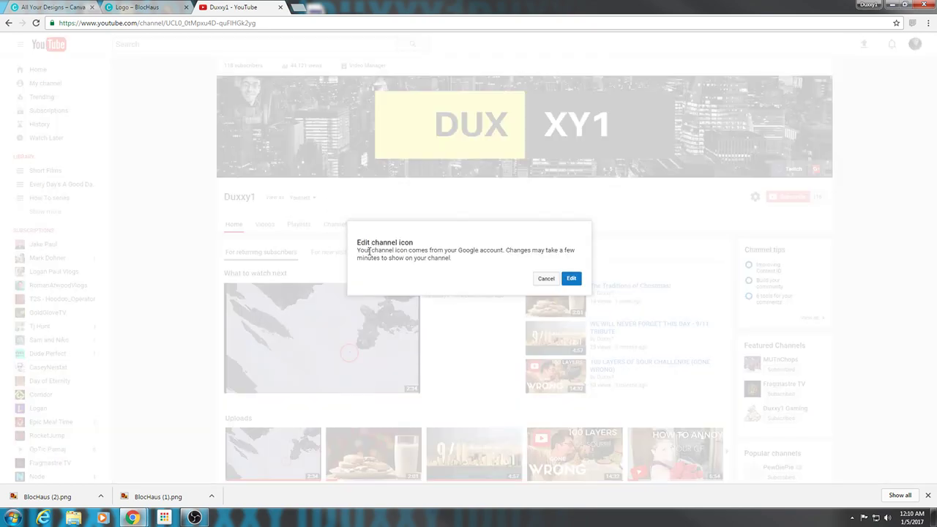
left_click(571, 279)
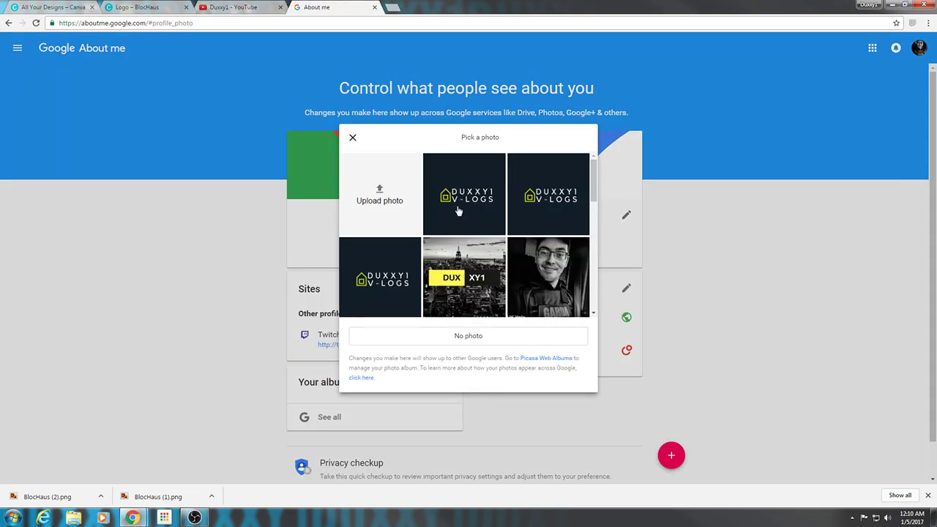
Step: Make the DUXXY1 V-LOGS logo the Google profile photo, then close About me
left_click(457, 210)
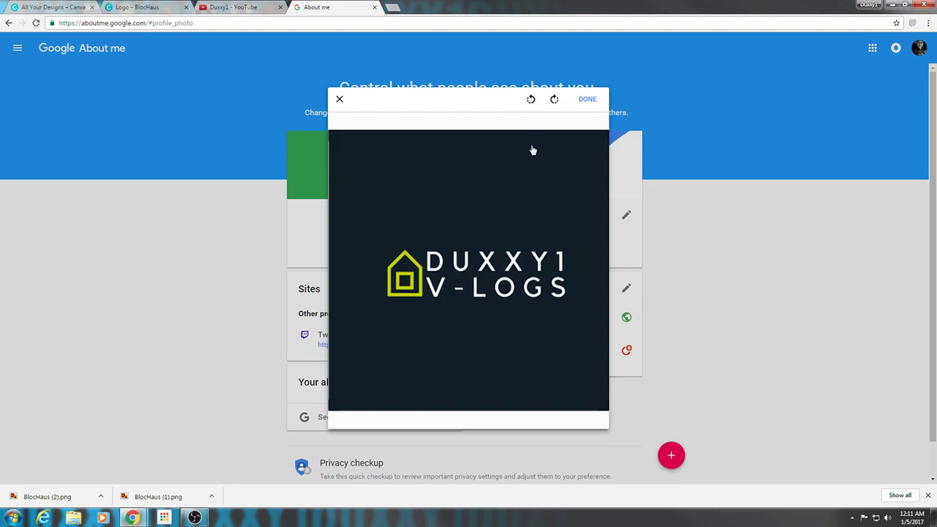
left_click(590, 104)
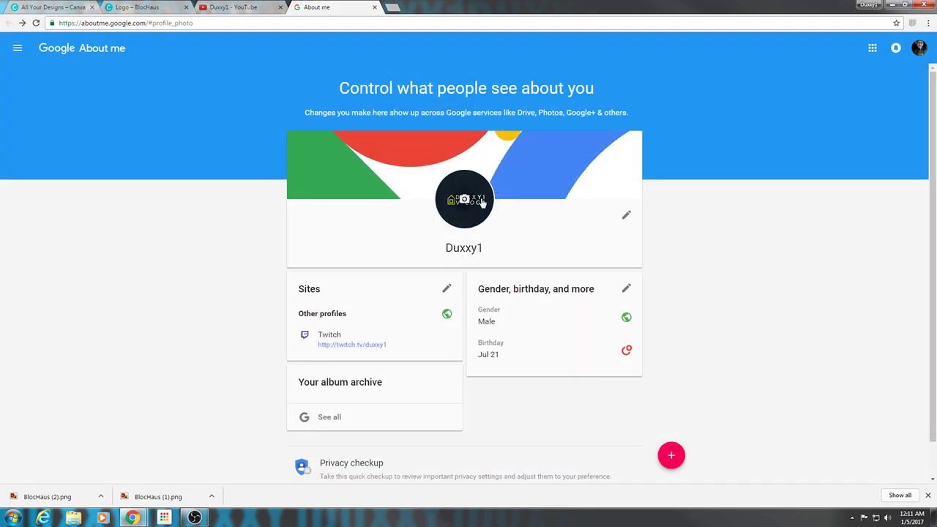
left_click(374, 6)
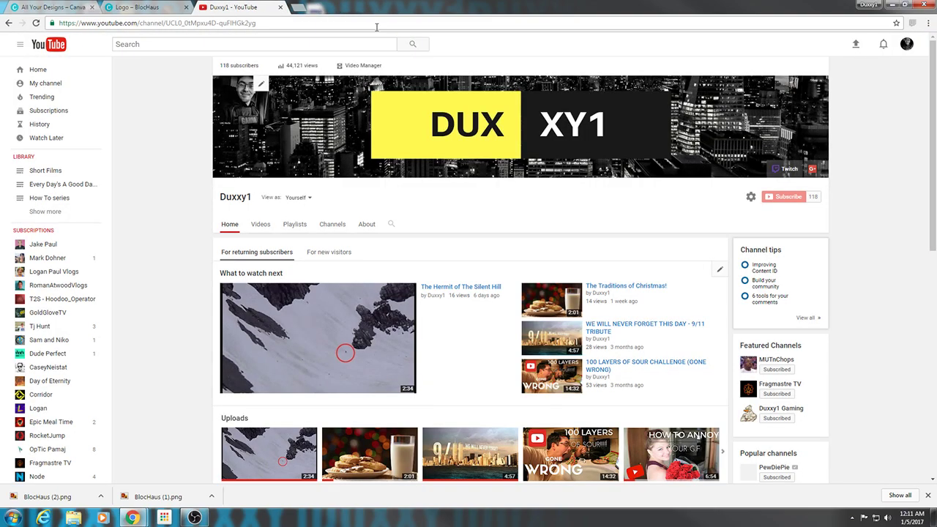
left_click(33, 23)
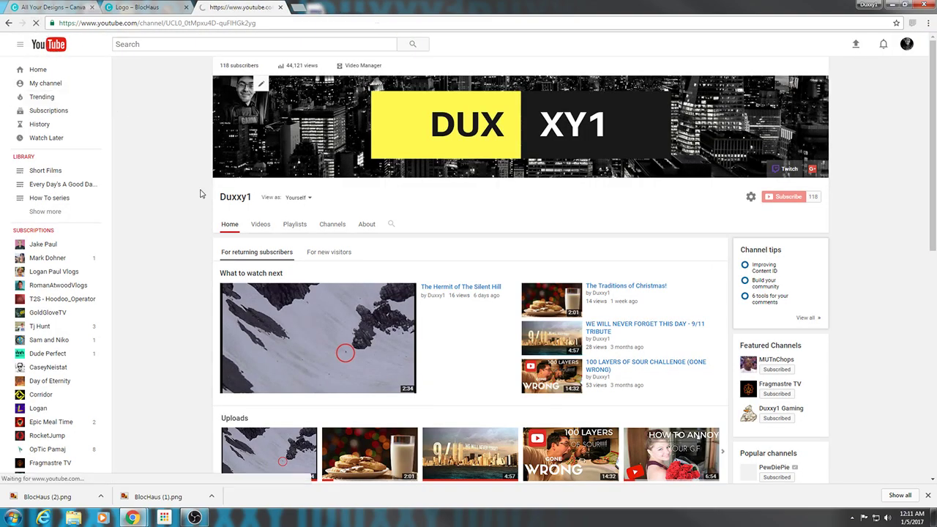